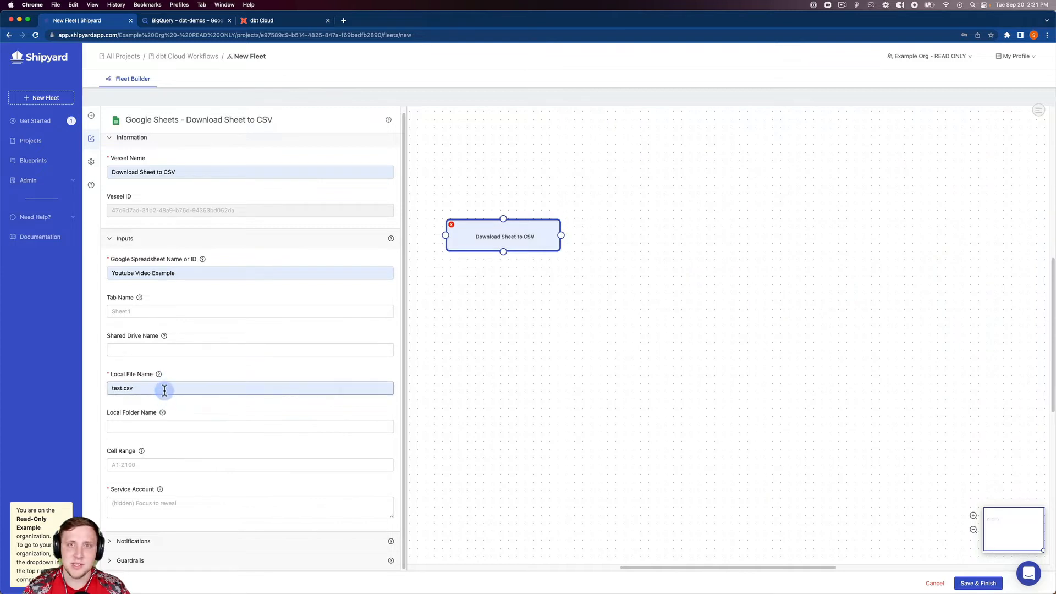
Add a Google BigQuery Upload CSV to Table vessel and place it level with the Download Sheet to CSV vessel.
{"action": "mouse_move", "coordinate": [159, 374]}
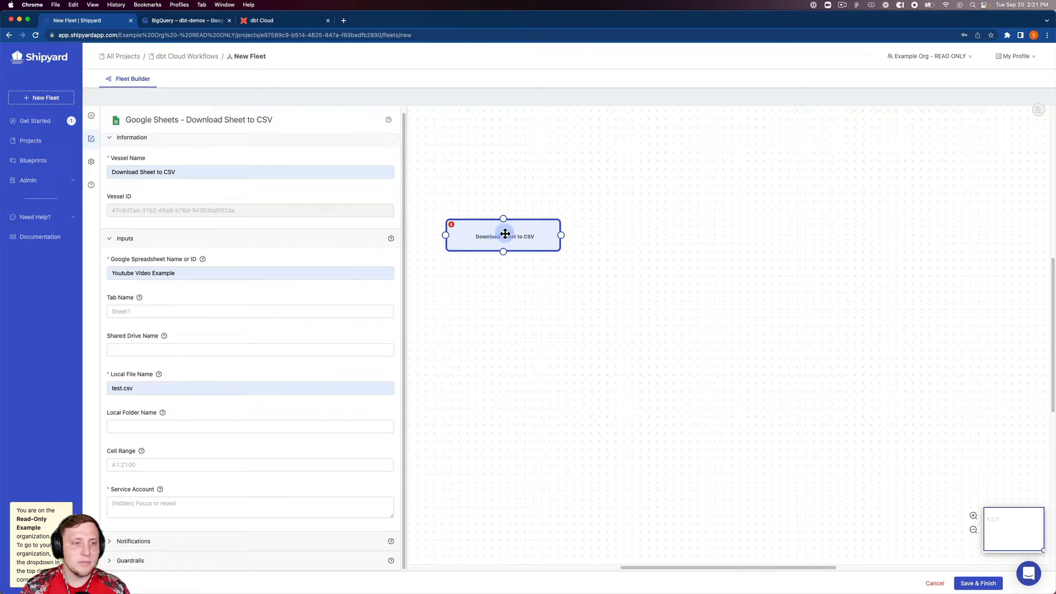
{"action": "left_click_drag", "start_coordinate": [499, 226], "coordinate": [494, 208]}
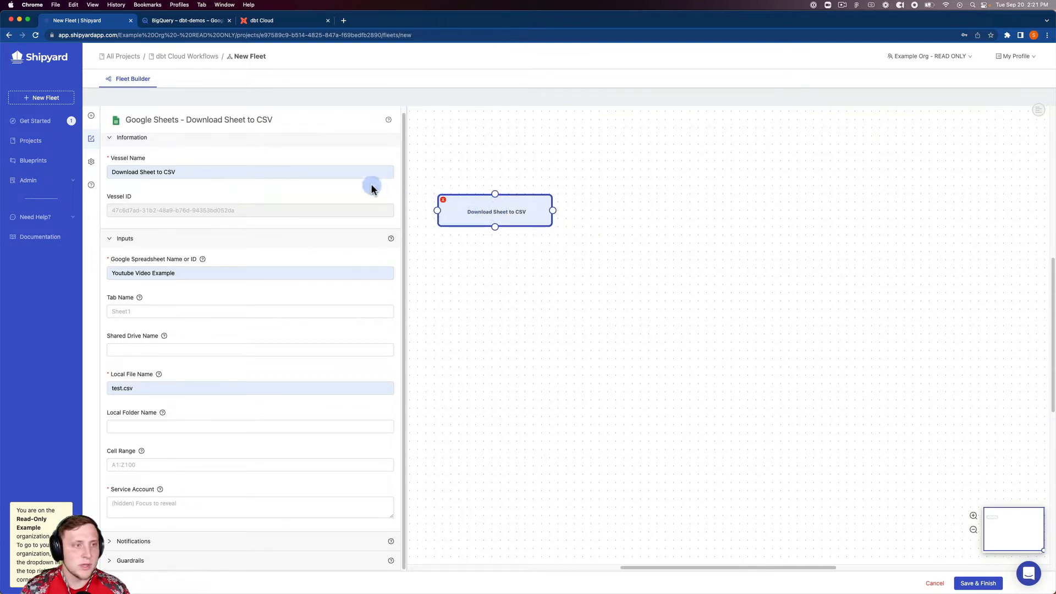
{"action": "left_click", "coordinate": [91, 116]}
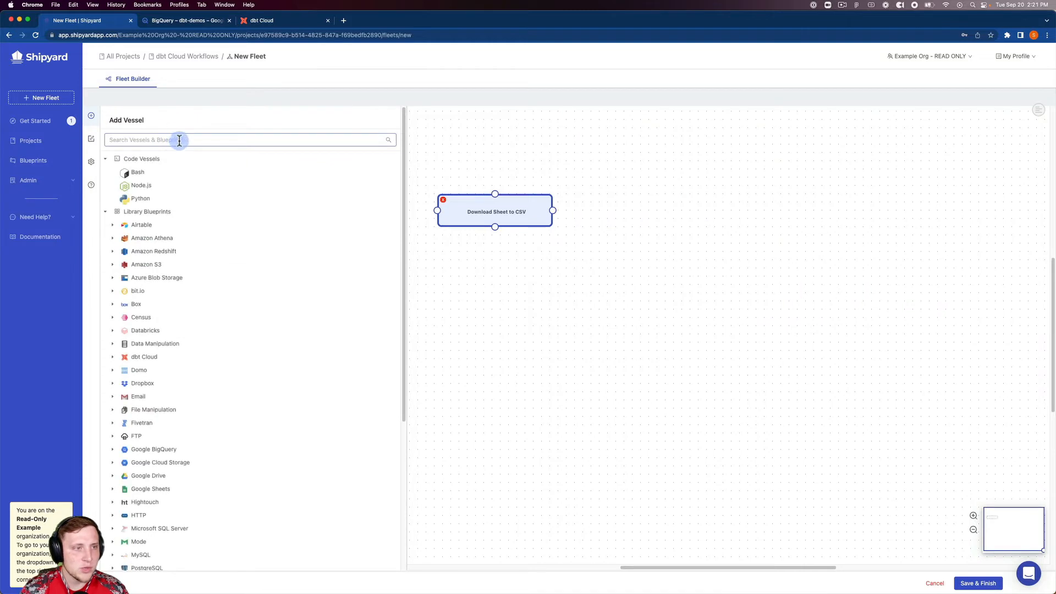
{"action": "left_click", "coordinate": [178, 136]}
{"action": "type", "text": "big"}
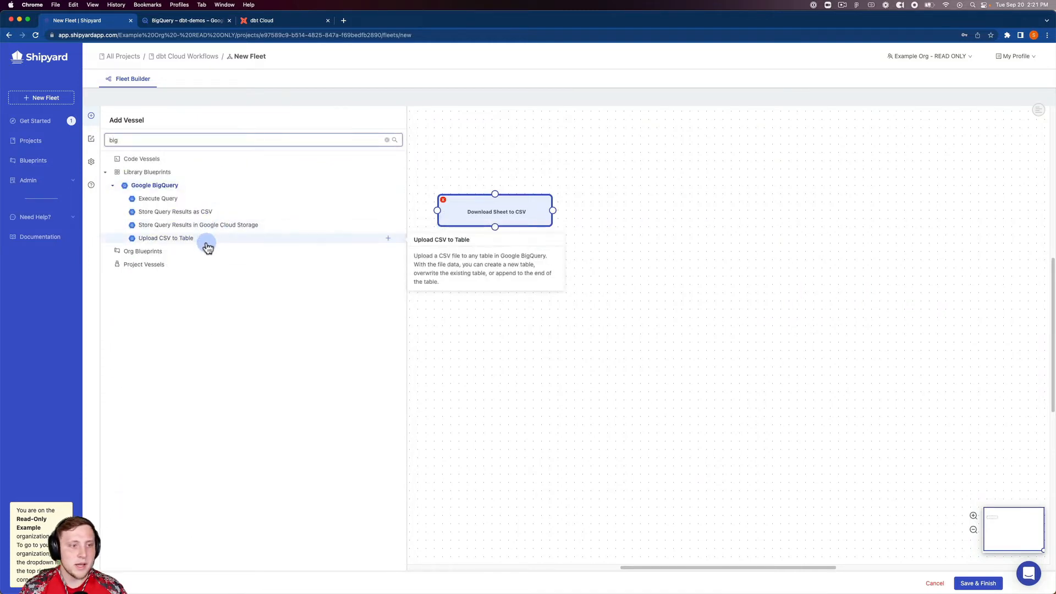
{"action": "left_click", "coordinate": [206, 242]}
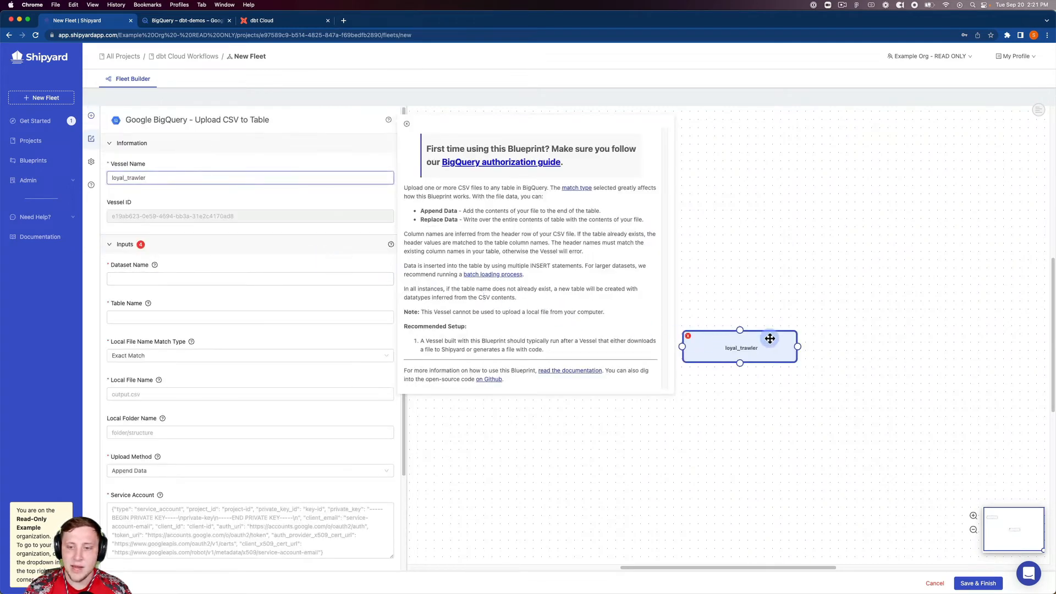
{"action": "left_click_drag", "start_coordinate": [735, 339], "coordinate": [665, 200]}
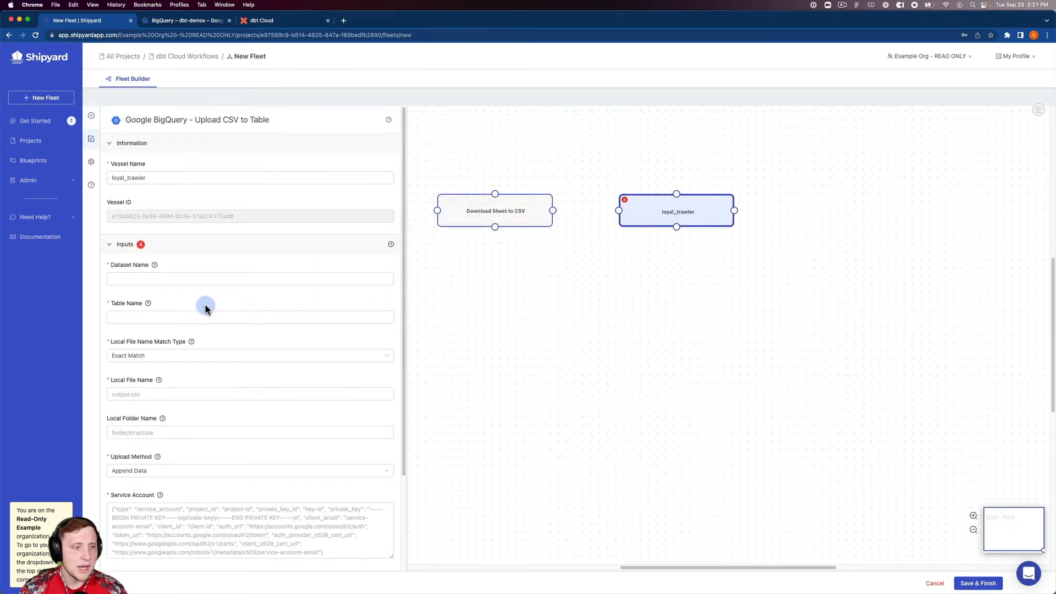
Set the BigQuery vessel's dataset to youtube_solutions, table to data_from_google_sheets and local file name to test.csv.
{"action": "left_click", "coordinate": [203, 282]}
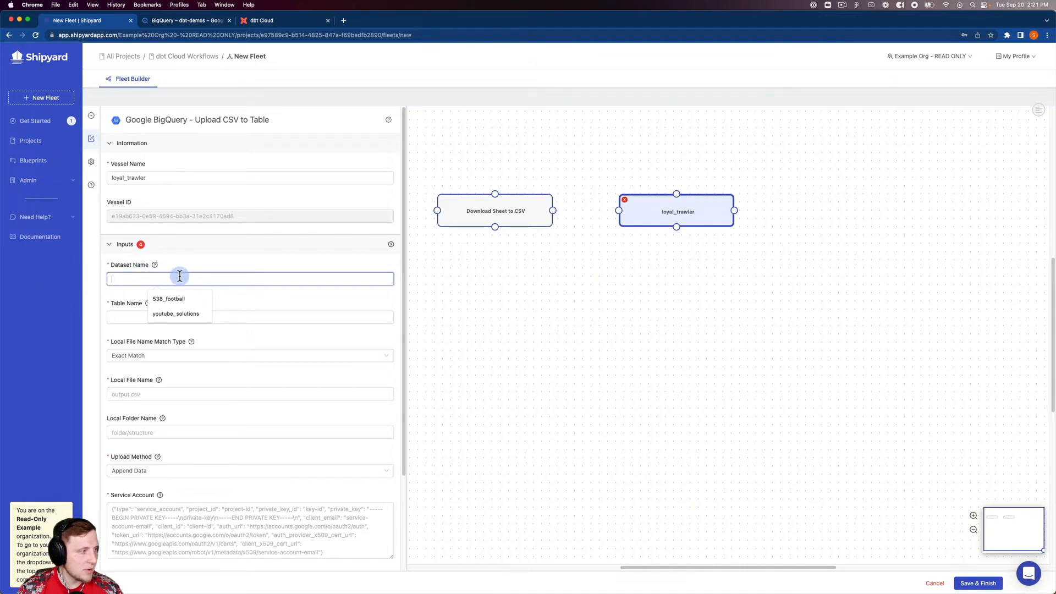
{"action": "left_click", "coordinate": [187, 312]}
{"action": "left_click", "coordinate": [187, 318]}
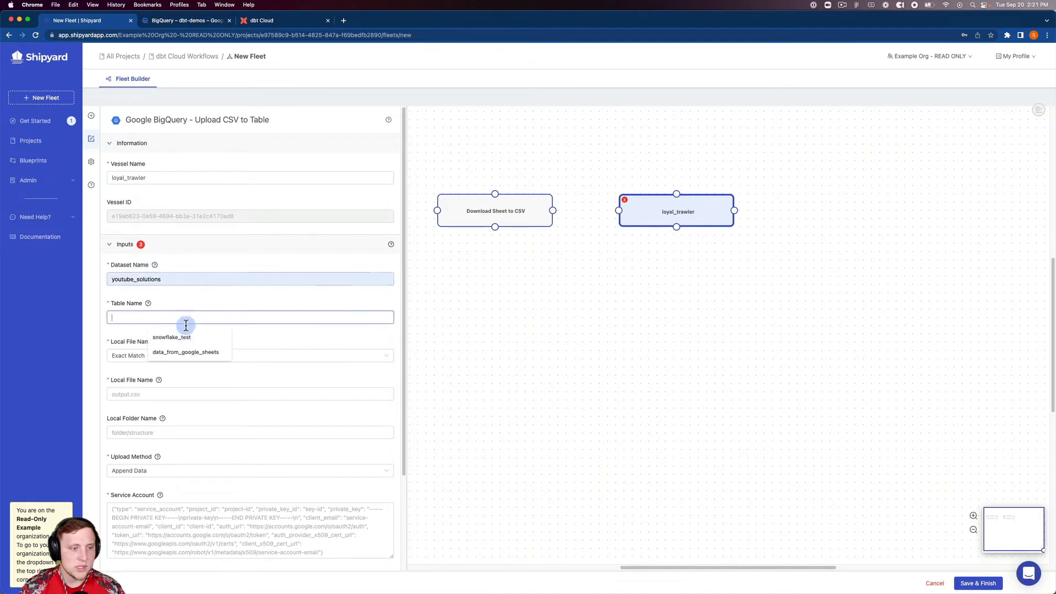
{"action": "left_click", "coordinate": [186, 352]}
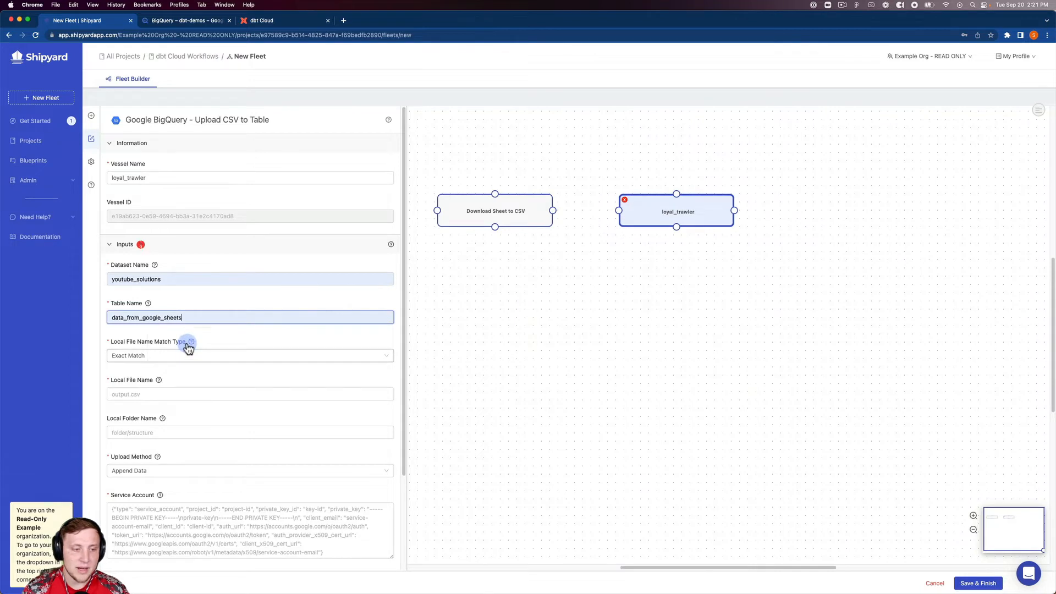
{"action": "left_click", "coordinate": [169, 392]}
{"action": "left_click", "coordinate": [165, 414]}
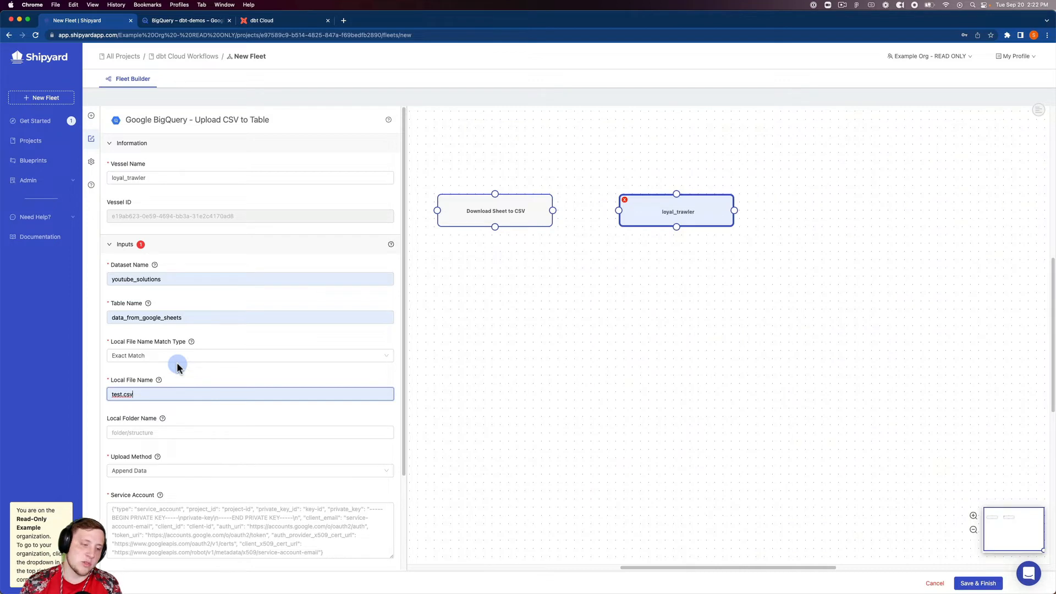
Keep the BigQuery vessel's upload method as Append Data and paste the service account credentials.
{"action": "left_click", "coordinate": [168, 474]}
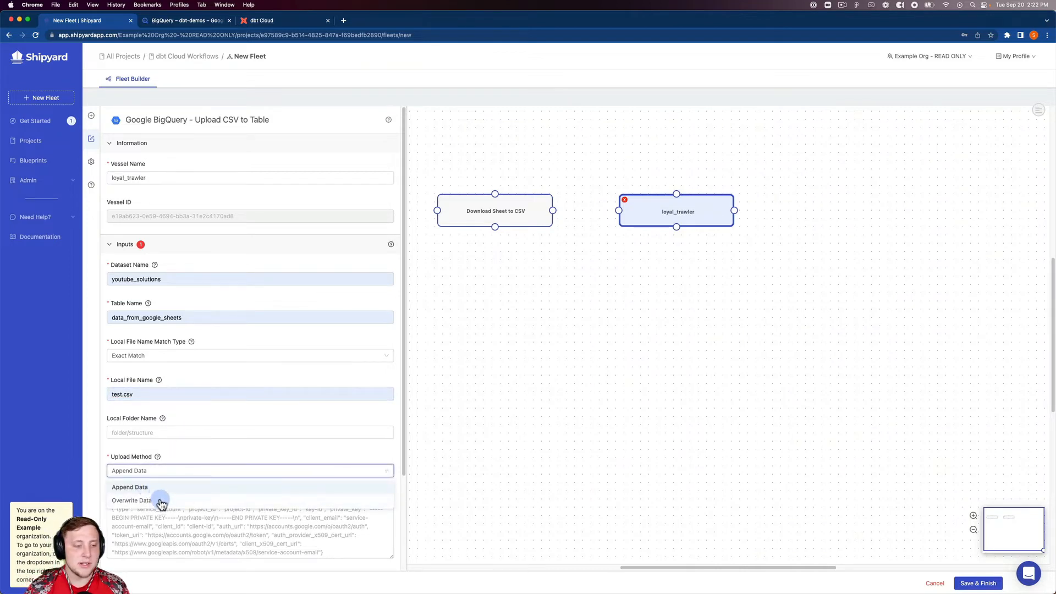
{"action": "left_click", "coordinate": [146, 488]}
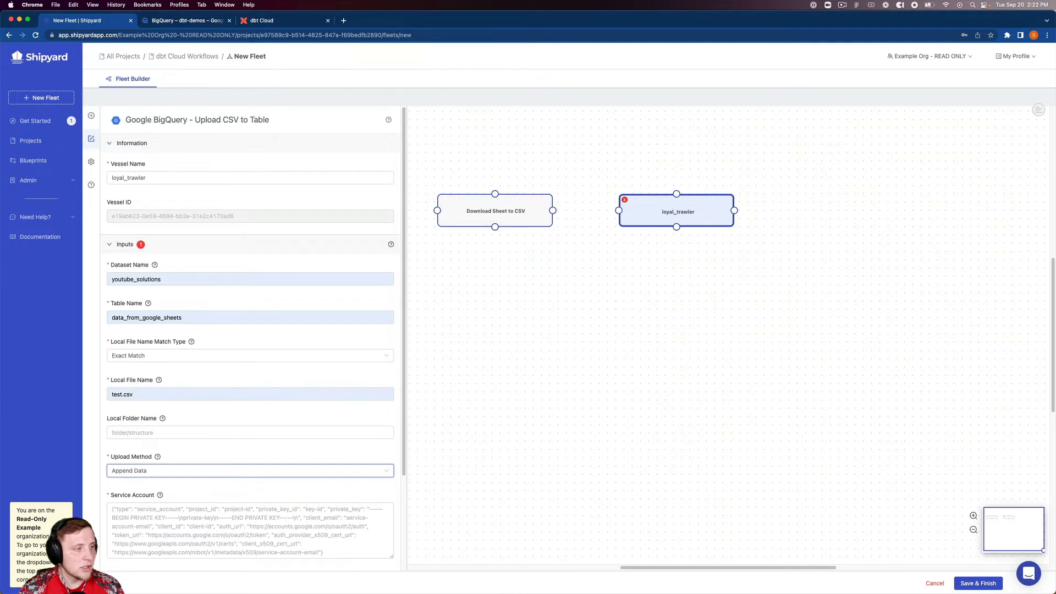
{"action": "left_click", "coordinate": [213, 506]}
{"action": "key", "text": "super+v"}
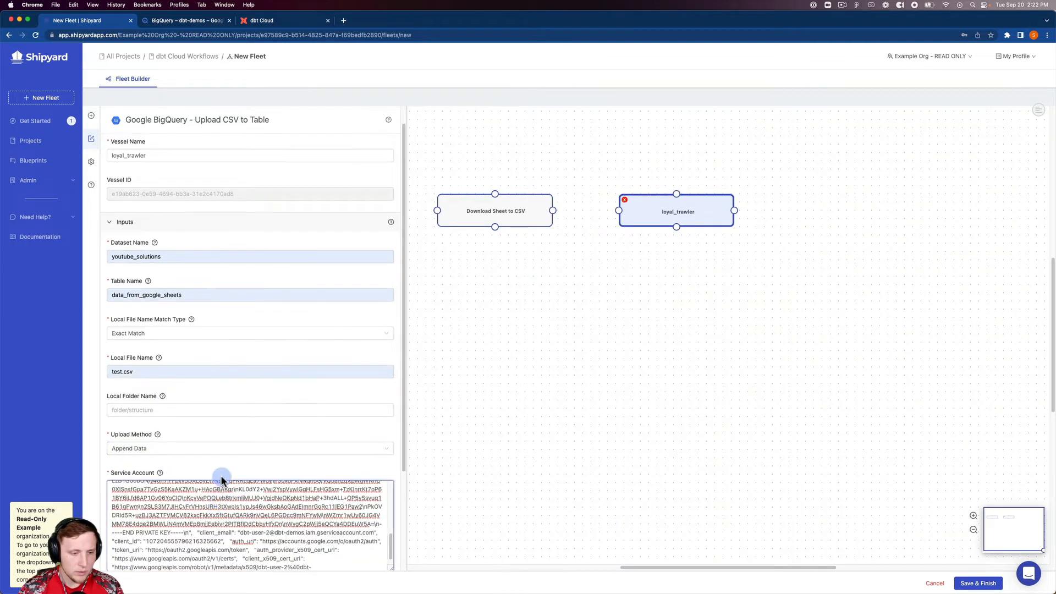
{"action": "left_click", "coordinate": [222, 477]}
{"action": "scroll", "coordinate": [198, 517], "scroll_direction": "down", "scroll_amount": 1}
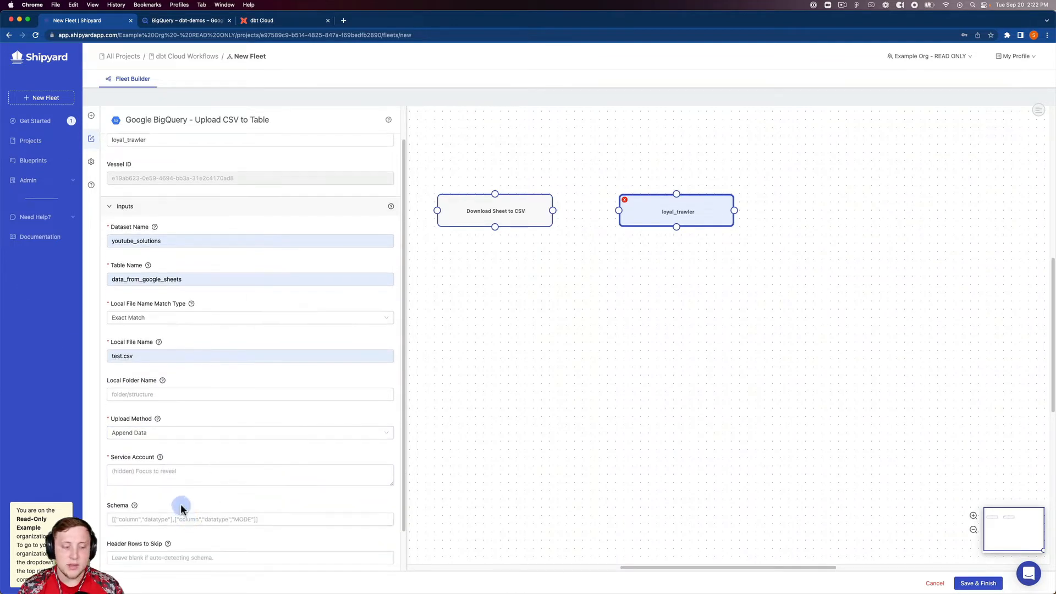
{"action": "scroll", "coordinate": [182, 508], "scroll_direction": "down", "scroll_amount": 1}
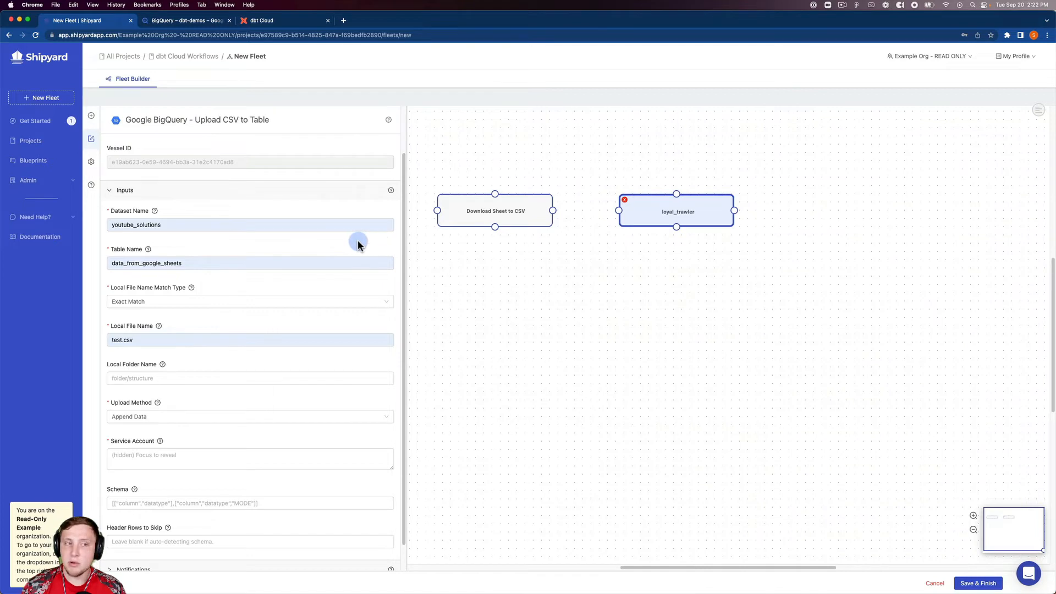
Add a dbt Cloud Execute Job vessel after the BigQuery vessel and name it "Execute dbt Cloud Job".
{"action": "left_click", "coordinate": [91, 116]}
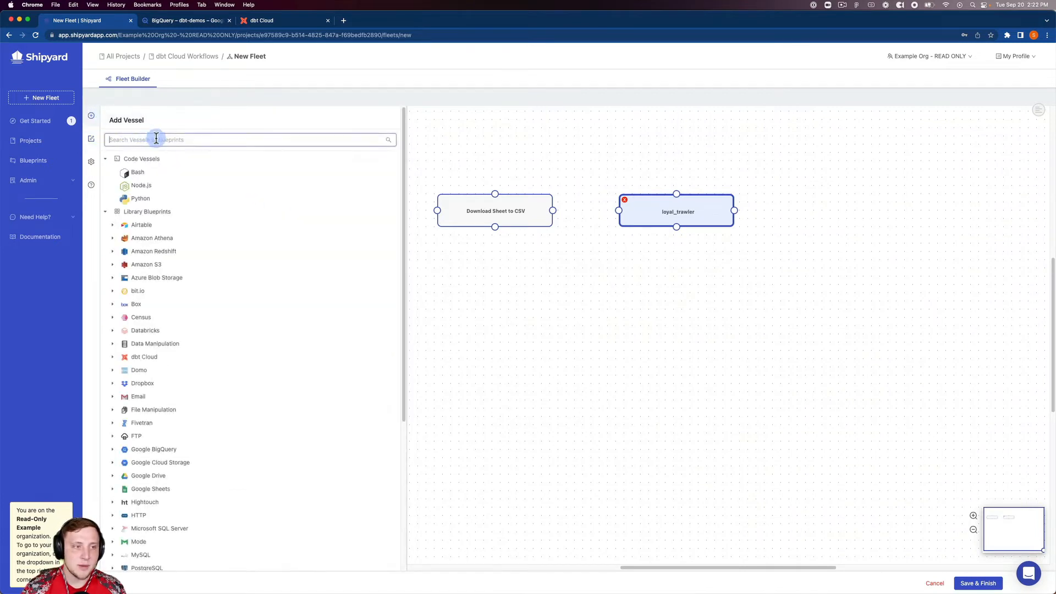
{"action": "type", "text": "dbt"}
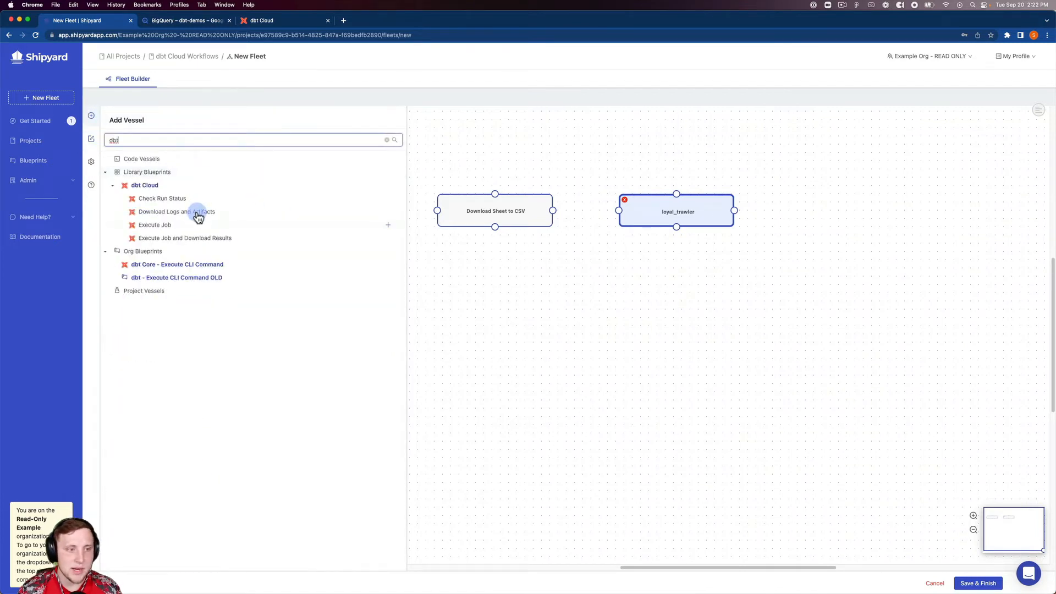
{"action": "left_click", "coordinate": [193, 230]}
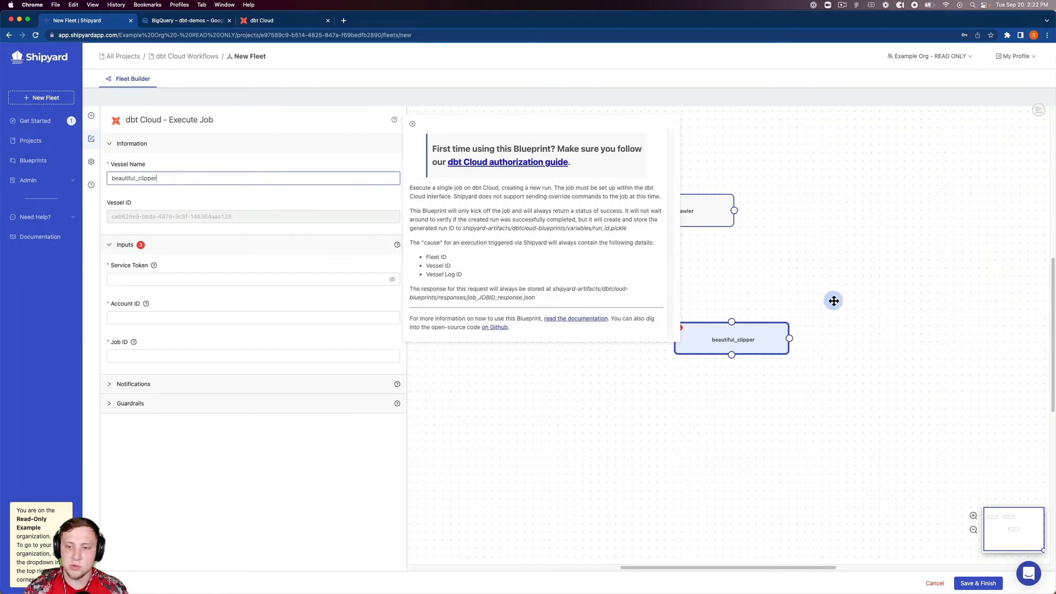
{"action": "left_click", "coordinate": [833, 300]}
{"action": "double_click", "coordinate": [198, 171]}
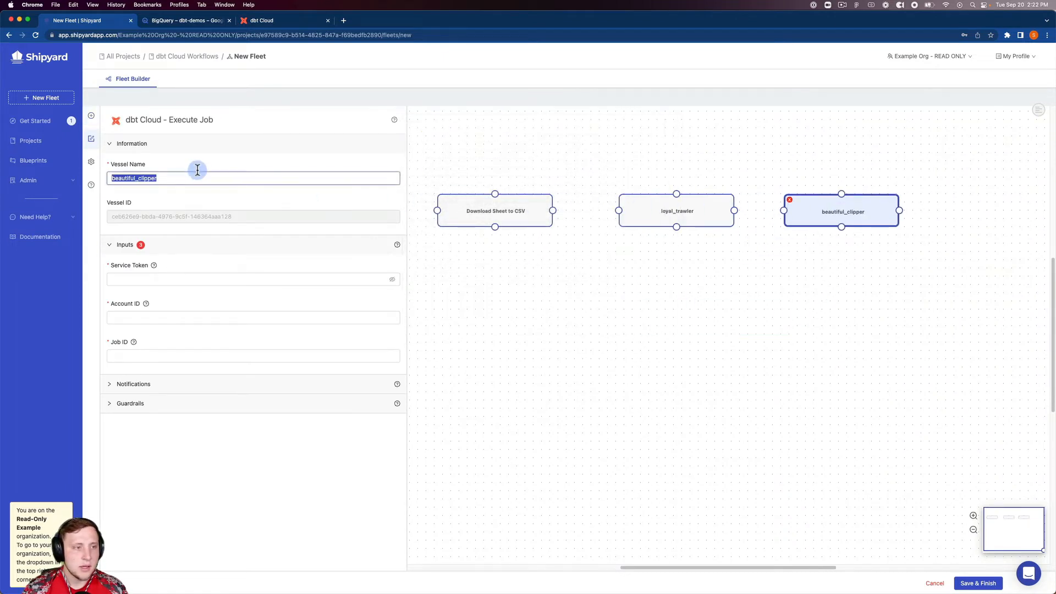
{"action": "type", "text": "Execute dbt Cloud Job"}
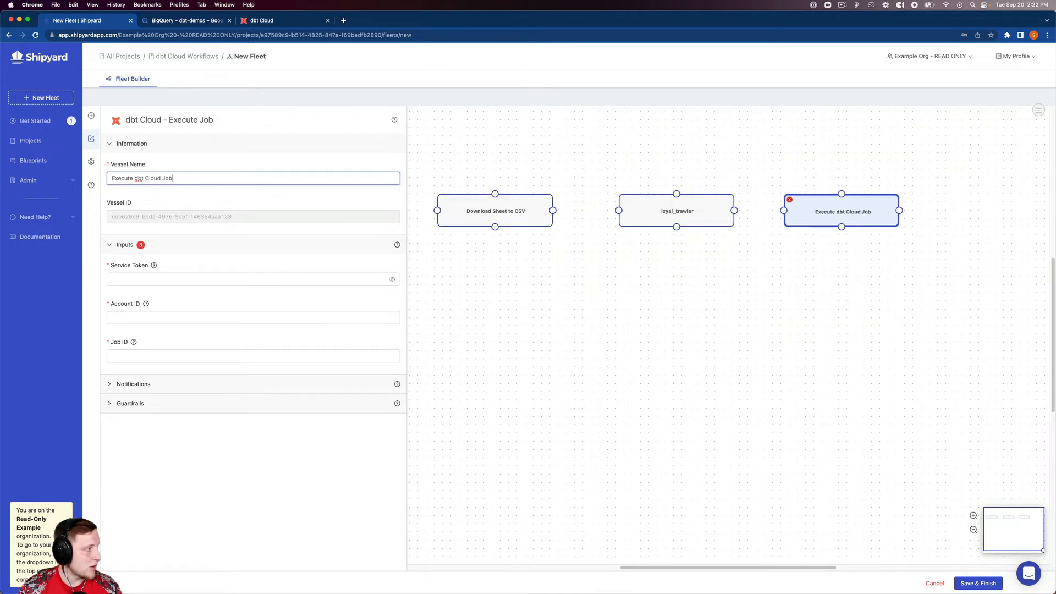
Fill in the dbt Cloud vessel's service token and account ID, and set its job ID to 24990.
{"action": "left_click", "coordinate": [159, 277]}
{"action": "left_click", "coordinate": [160, 294]}
{"action": "left_click", "coordinate": [149, 316]}
{"action": "left_click", "coordinate": [157, 337]}
{"action": "left_click", "coordinate": [162, 355]}
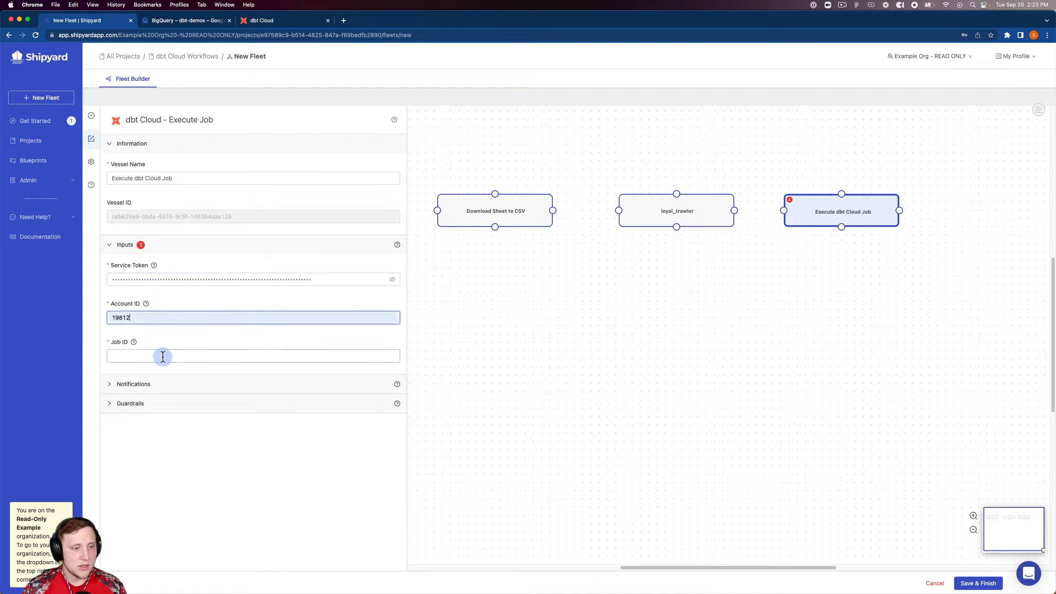
{"action": "left_click", "coordinate": [171, 377]}
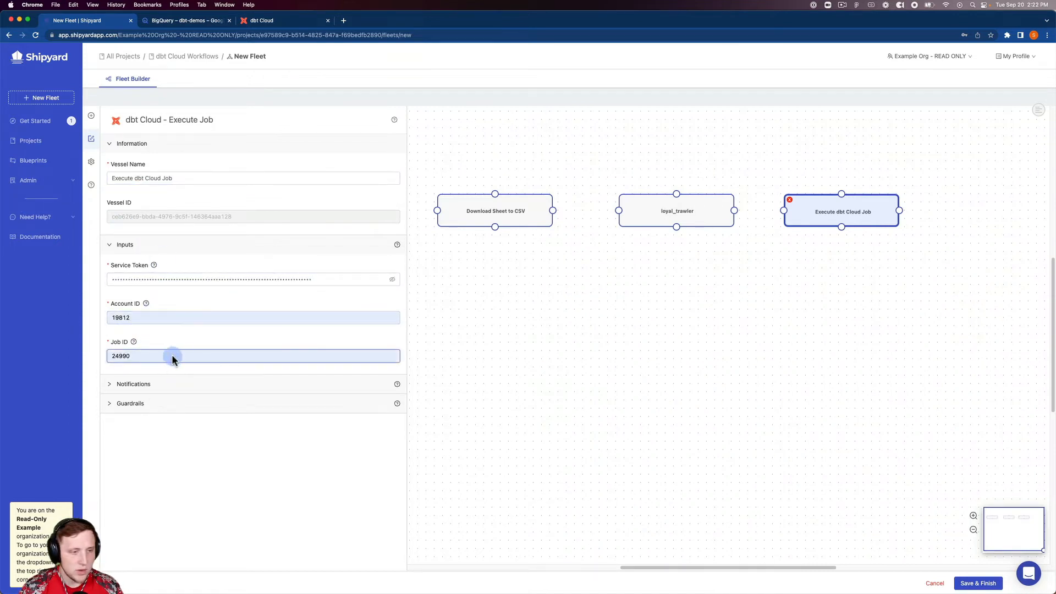
Connect Download Sheet to CSV to loyal_trawler, and loyal_trawler to Execute dbt Cloud Job, with Success paths.
{"action": "left_click_drag", "start_coordinate": [553, 210], "coordinate": [619, 210]}
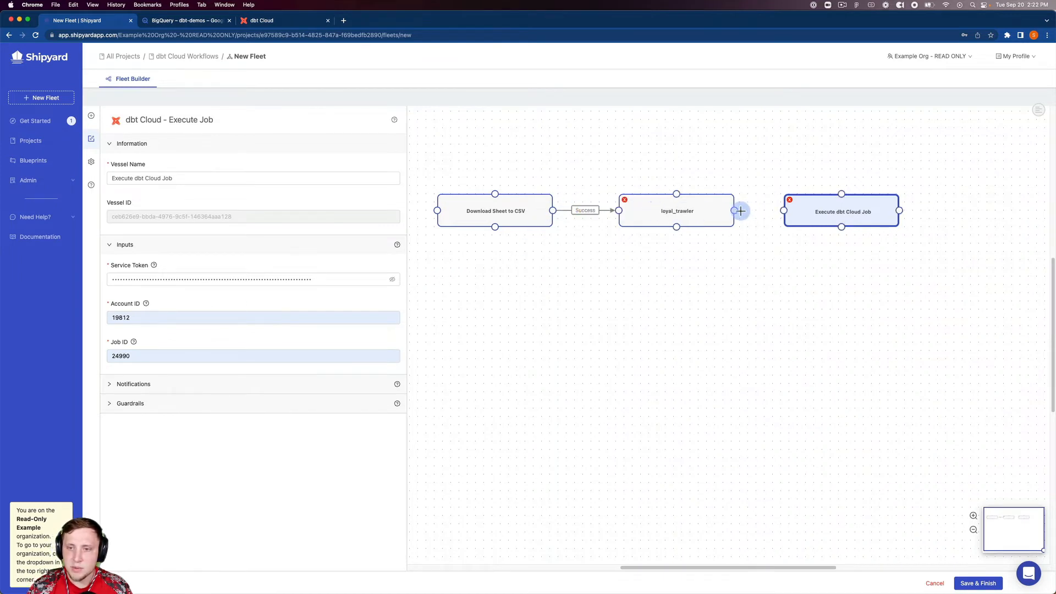
{"action": "left_click_drag", "start_coordinate": [741, 211], "coordinate": [784, 210]}
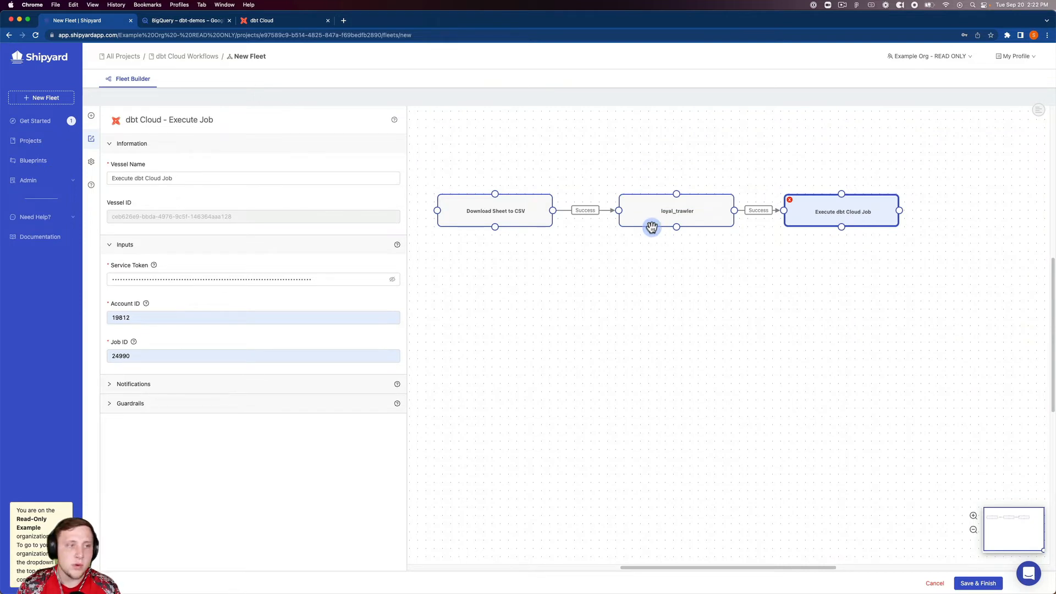
Name the fleet "BigQuery -> dbt Cloud: Import Data" and save it.
{"action": "left_click", "coordinate": [91, 166]}
{"action": "double_click", "coordinate": [171, 174]}
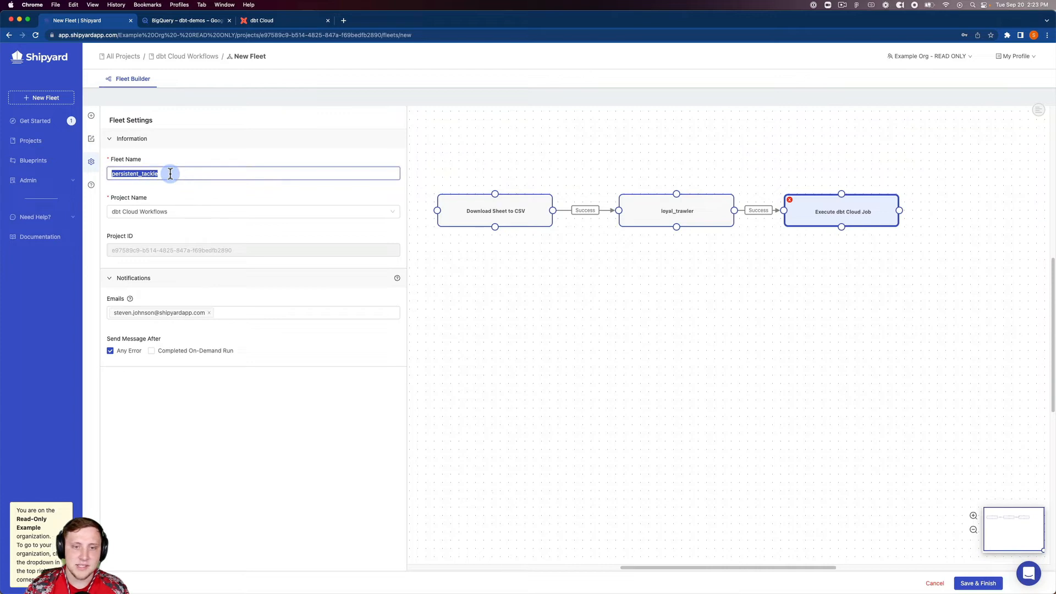
{"action": "type", "text": "BigQuer"}
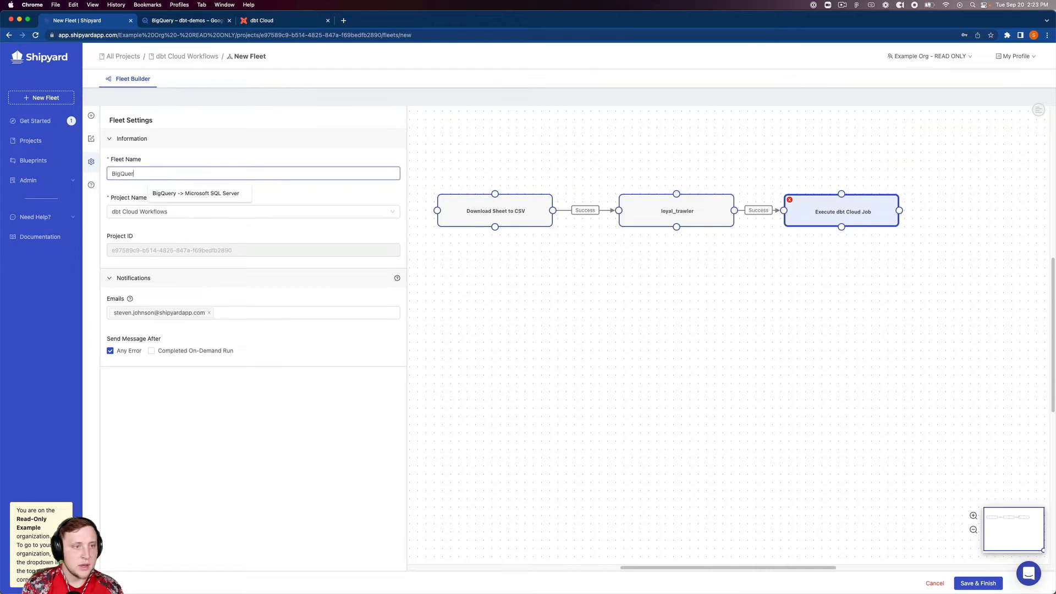
{"action": "type", "text": "y -> dbt Cloud: Import Data"}
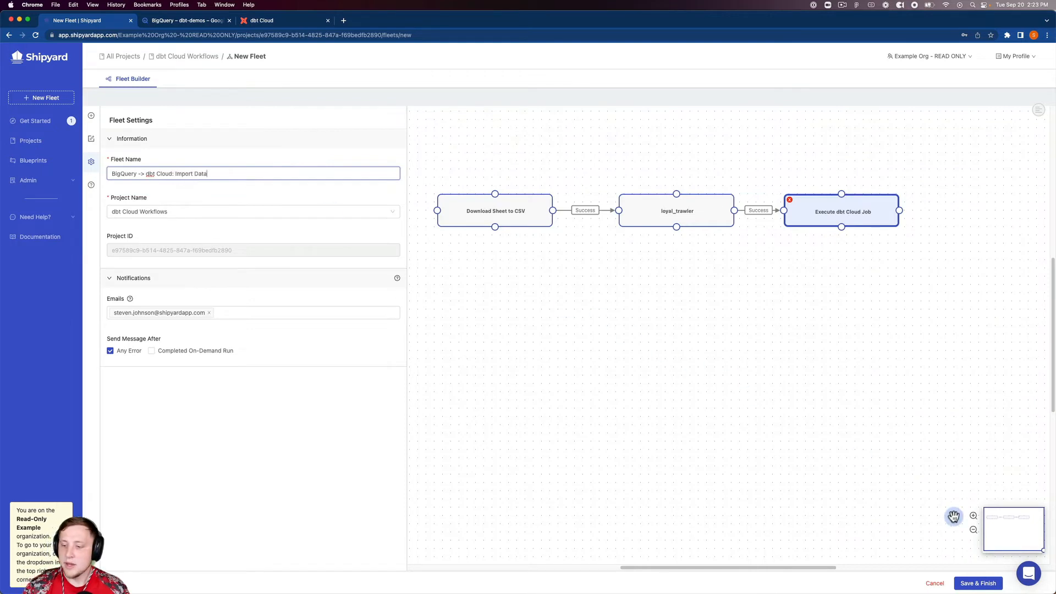
{"action": "left_click", "coordinate": [984, 585]}
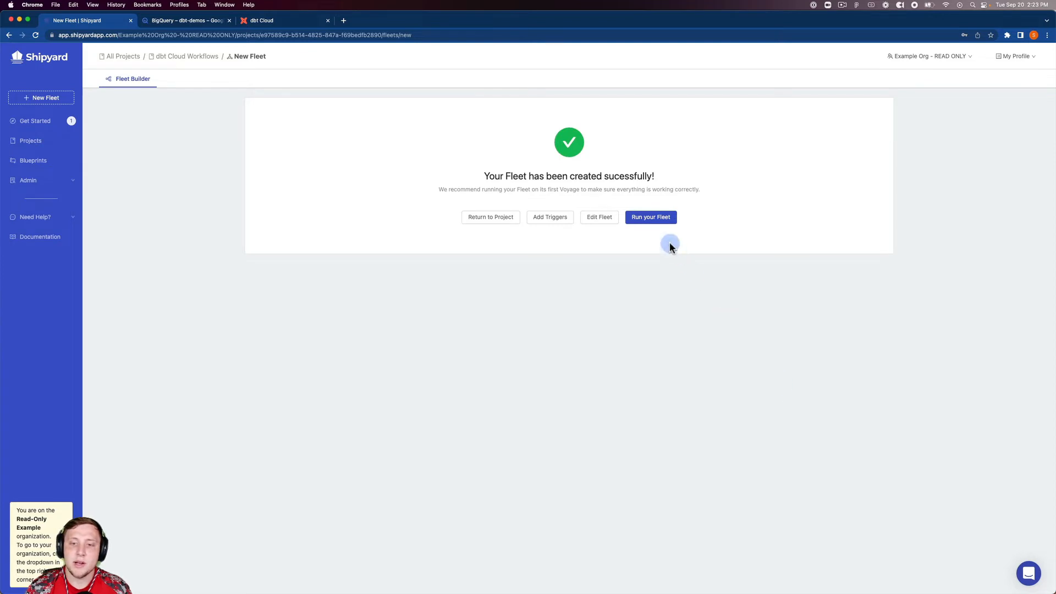
Run the new fleet on demand and follow its vessels on the run timeline.
{"action": "left_click", "coordinate": [645, 223]}
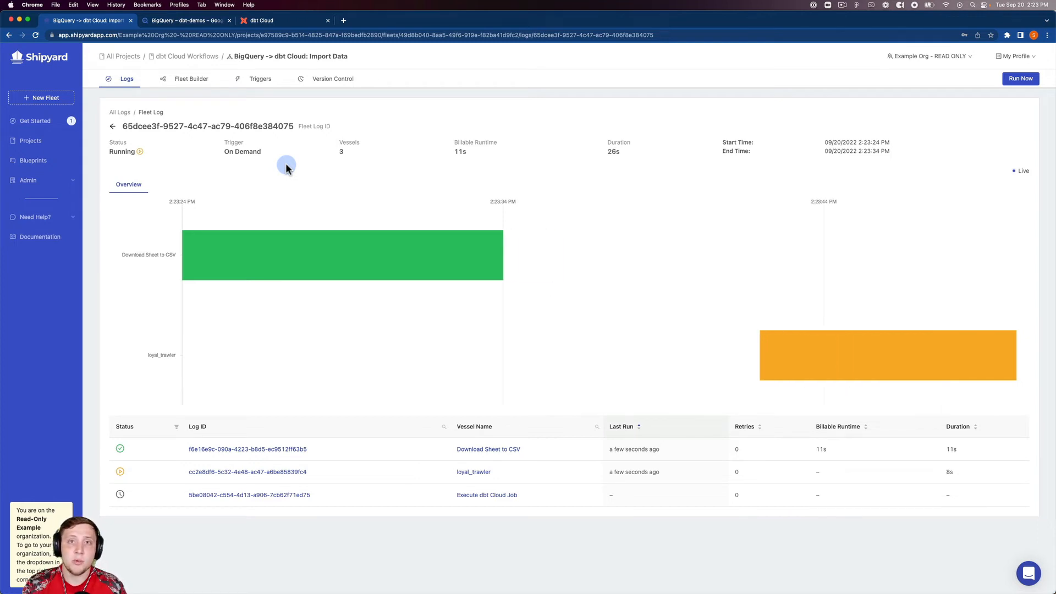
{"action": "mouse_move", "coordinate": [205, 243]}
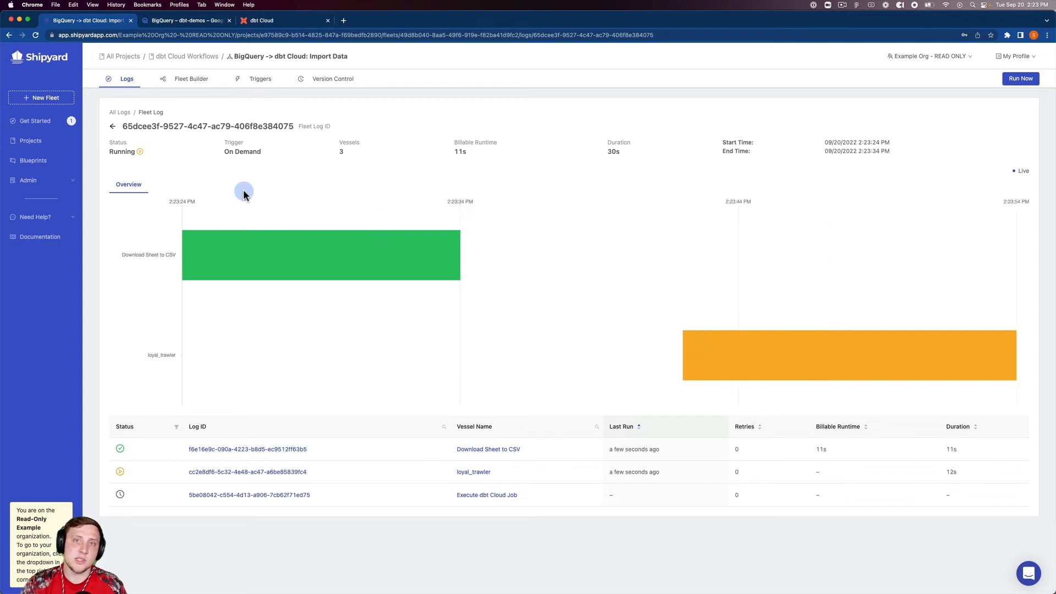
{"action": "mouse_move", "coordinate": [265, 249]}
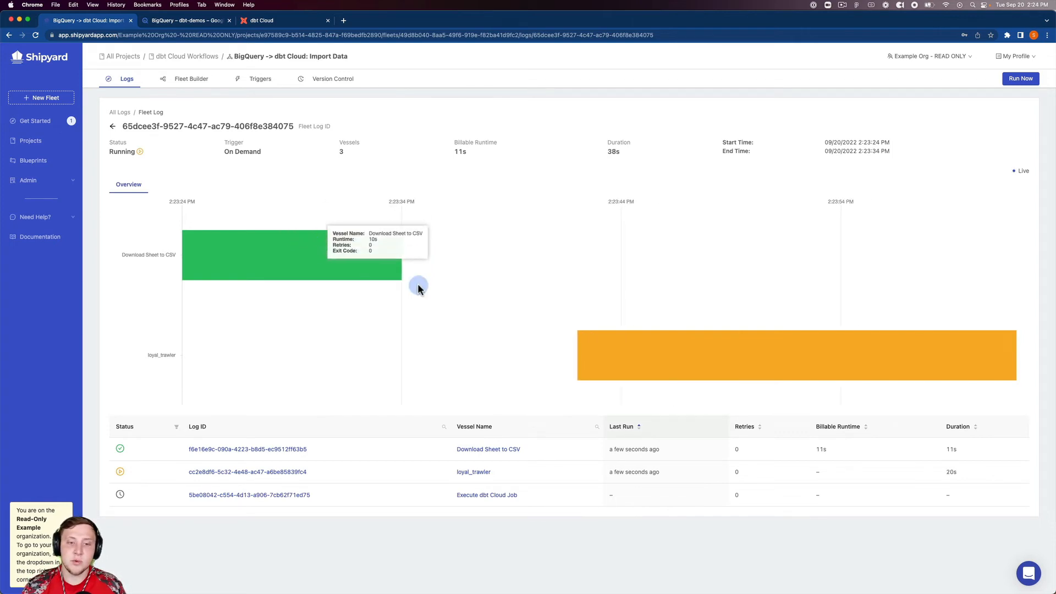
{"action": "mouse_move", "coordinate": [624, 358]}
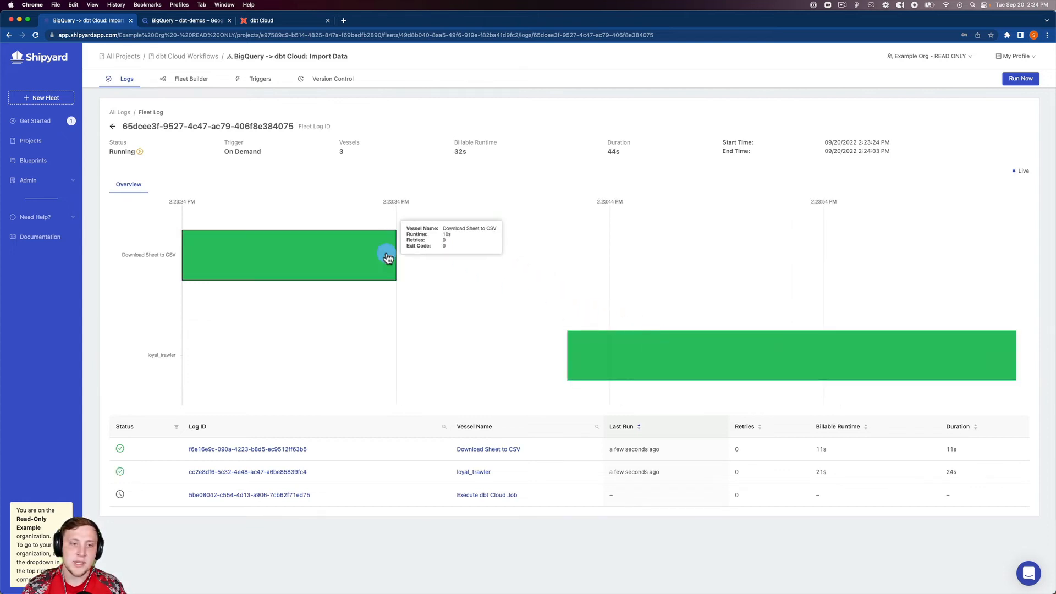
Examine the output logs of the loyal_trawler vessel and the Execute dbt Cloud Job vessel.
{"action": "left_click", "coordinate": [592, 350]}
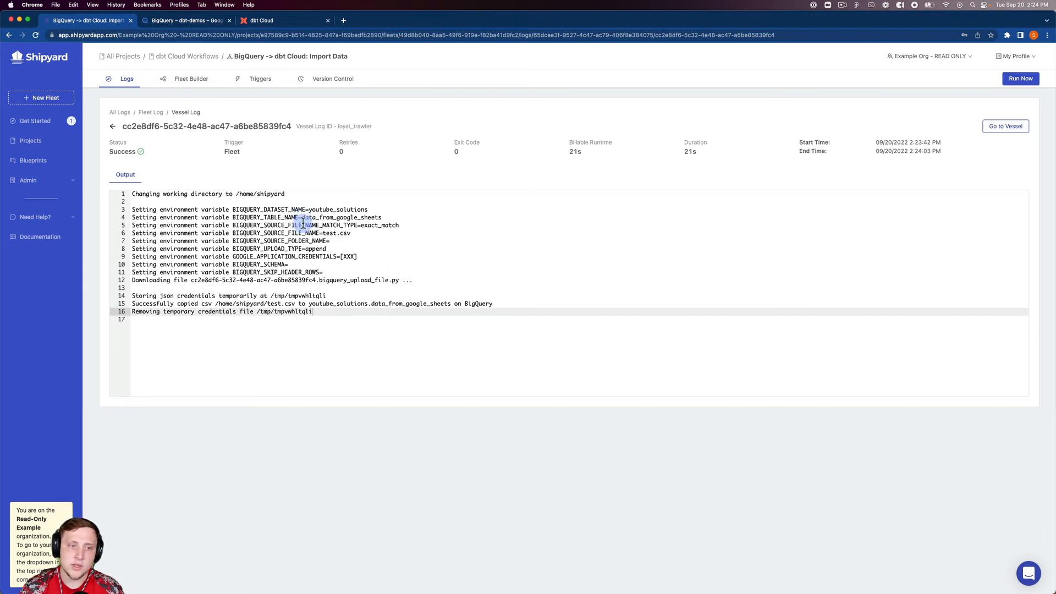
{"action": "left_click", "coordinate": [345, 256]}
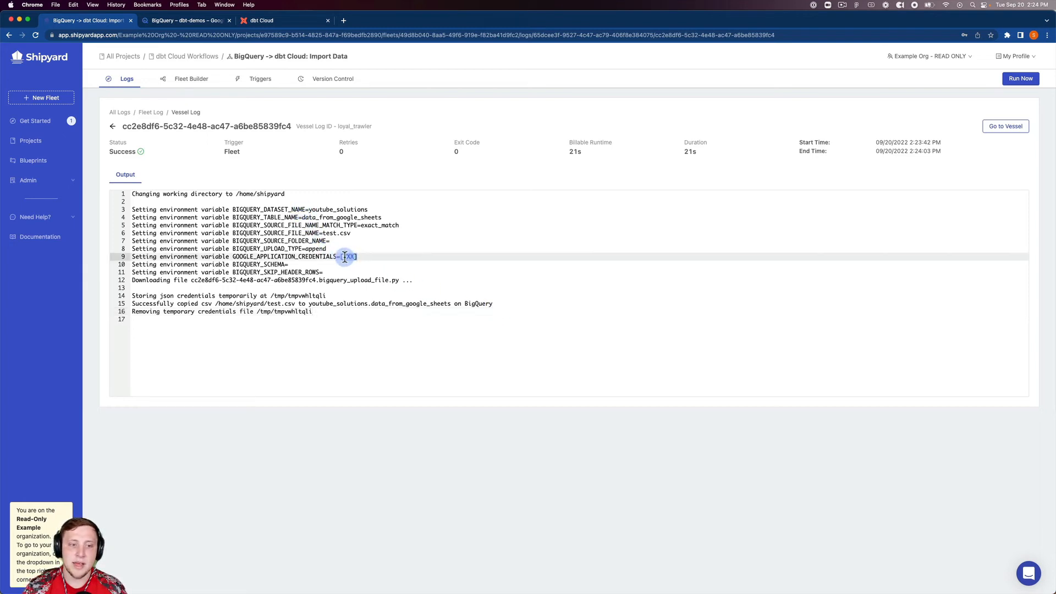
{"action": "left_click_drag", "start_coordinate": [345, 257], "coordinate": [378, 256]}
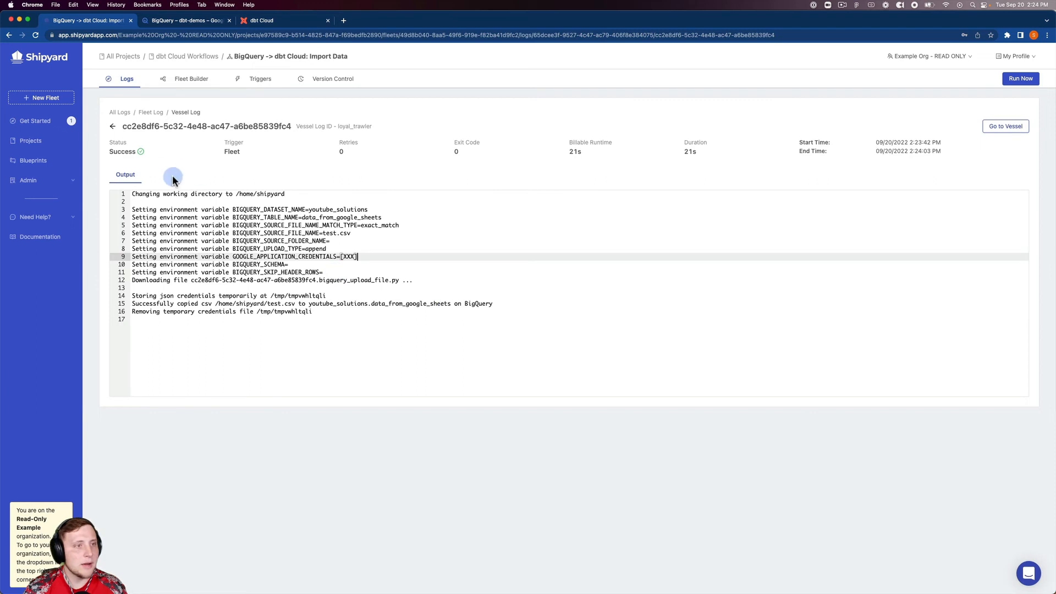
{"action": "left_click", "coordinate": [112, 126]}
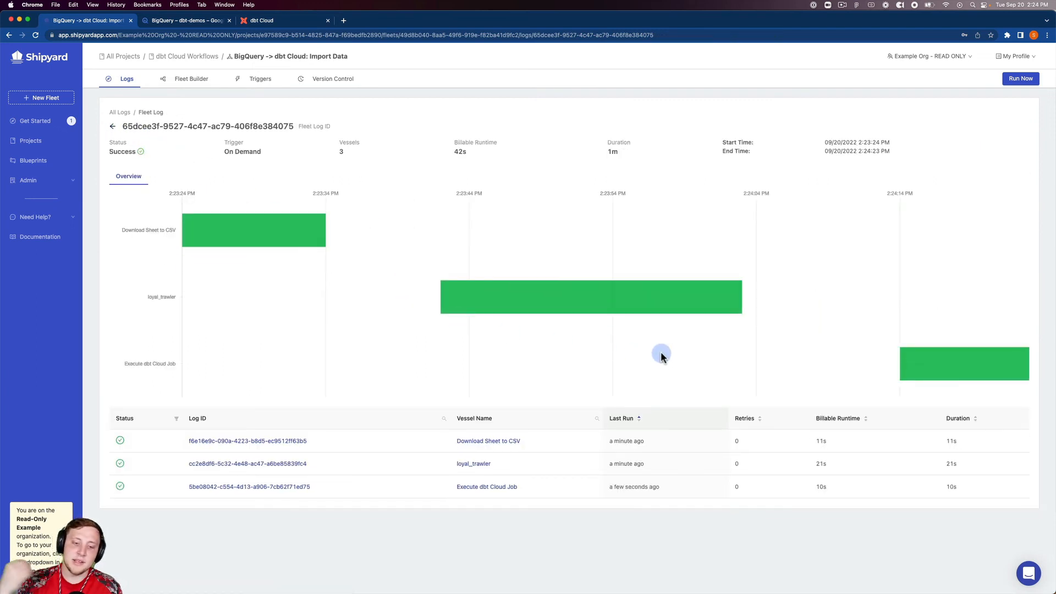
{"action": "left_click", "coordinate": [934, 373]}
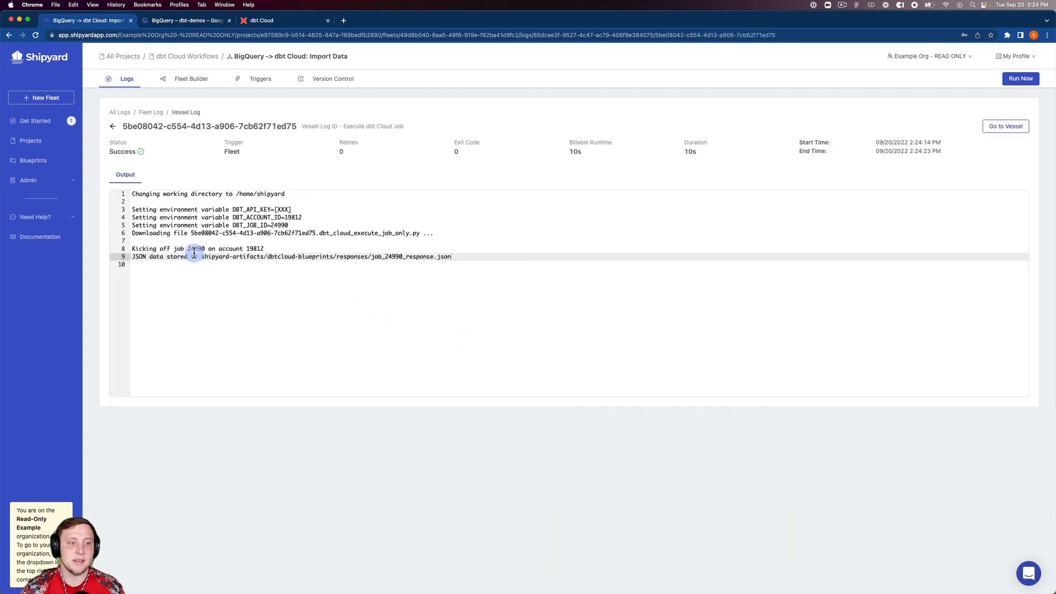